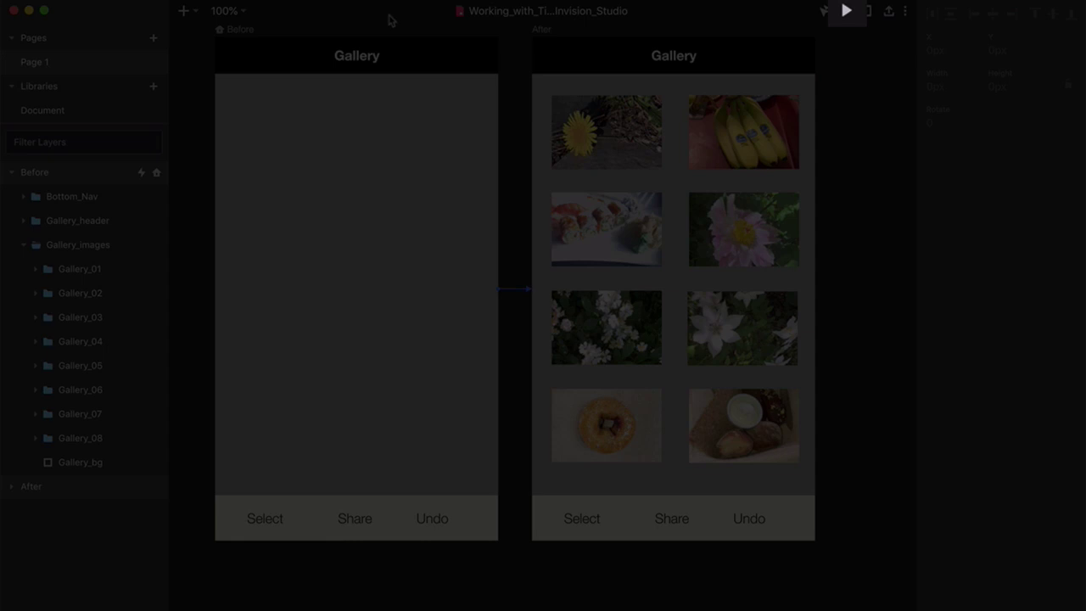
After previewing the prototype, set Gallery_01 through Gallery_08 to 0% opacity
left_click(845, 12)
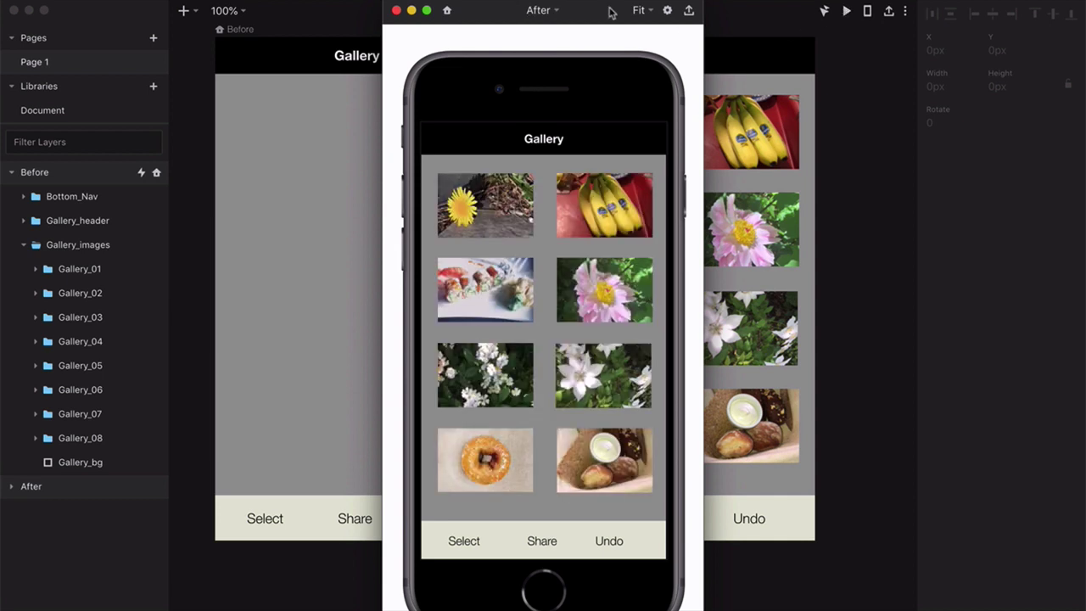
left_click(396, 10)
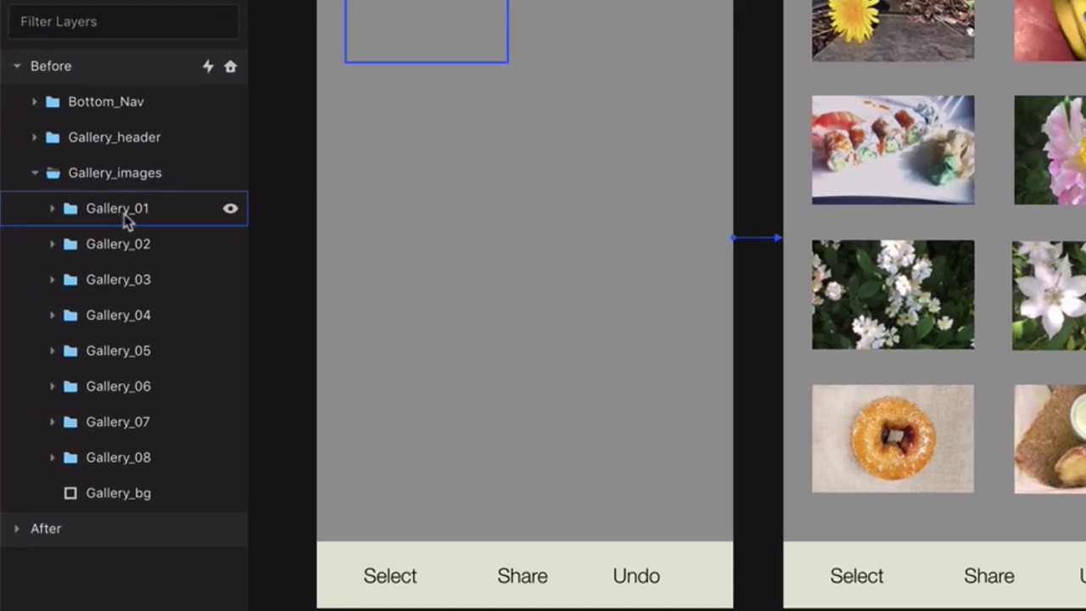
left_click(85, 273)
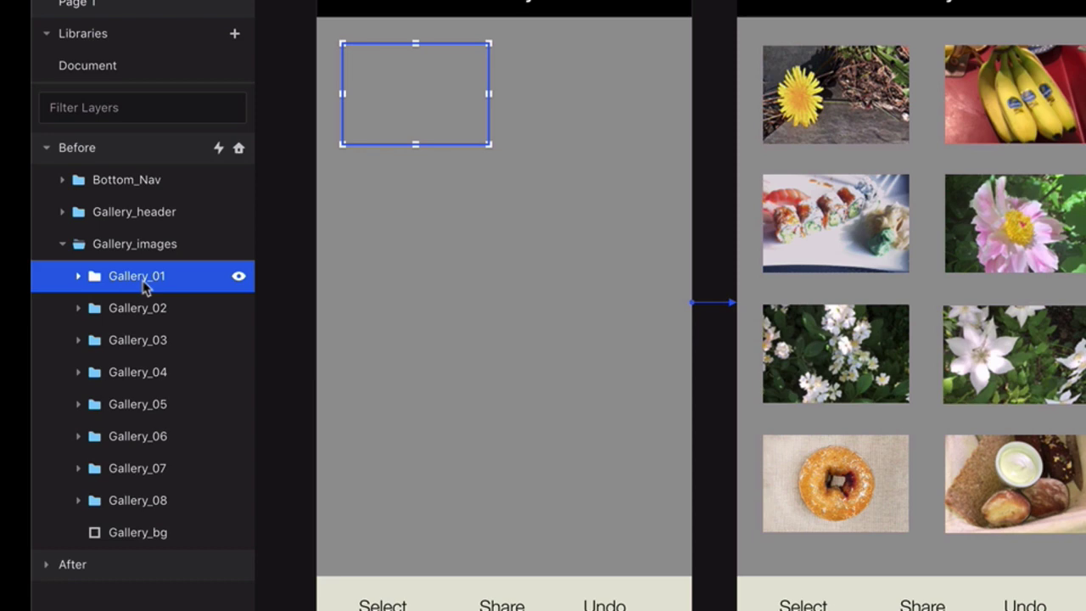
left_click(139, 502, "shift")
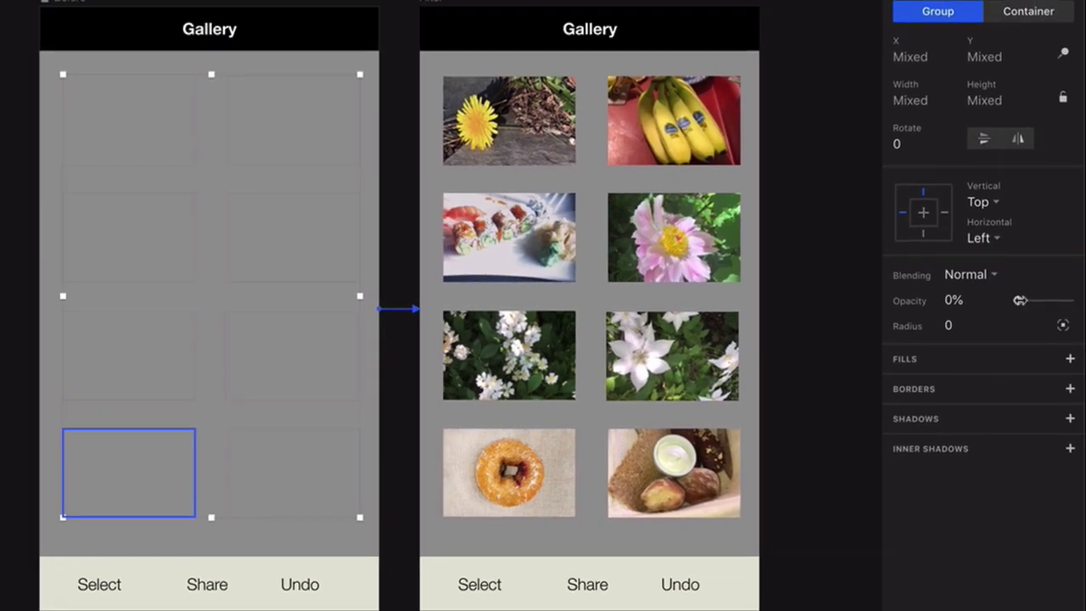
left_click_drag(1020, 301, 1017, 300)
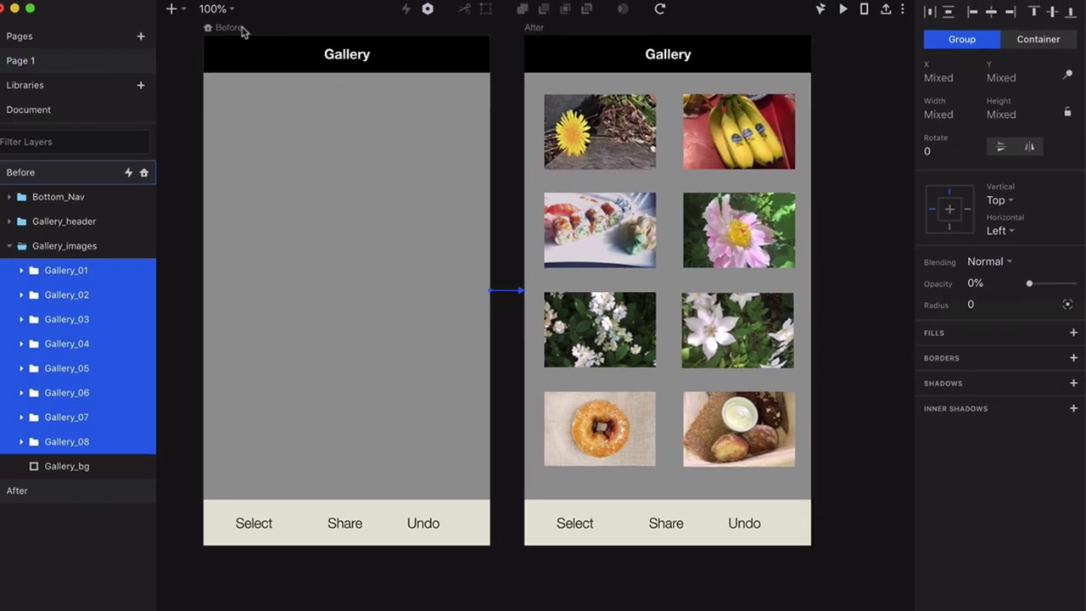
left_click(78, 2)
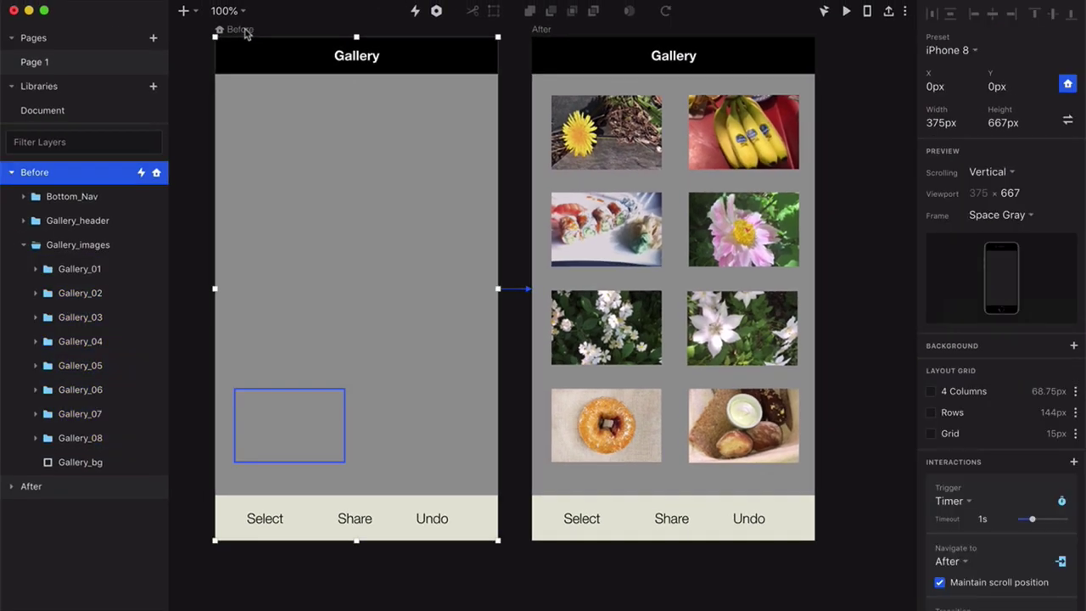
scroll(1001, 340, "down", 2)
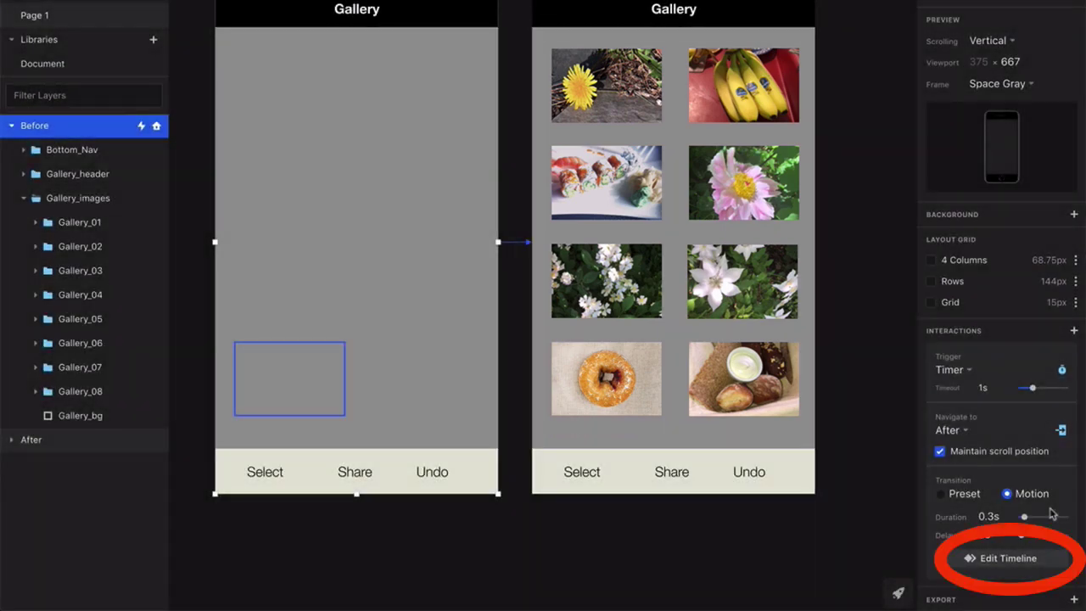
Open the Before → After transition timeline and play it looping at 0.2x speed
left_click(1016, 563)
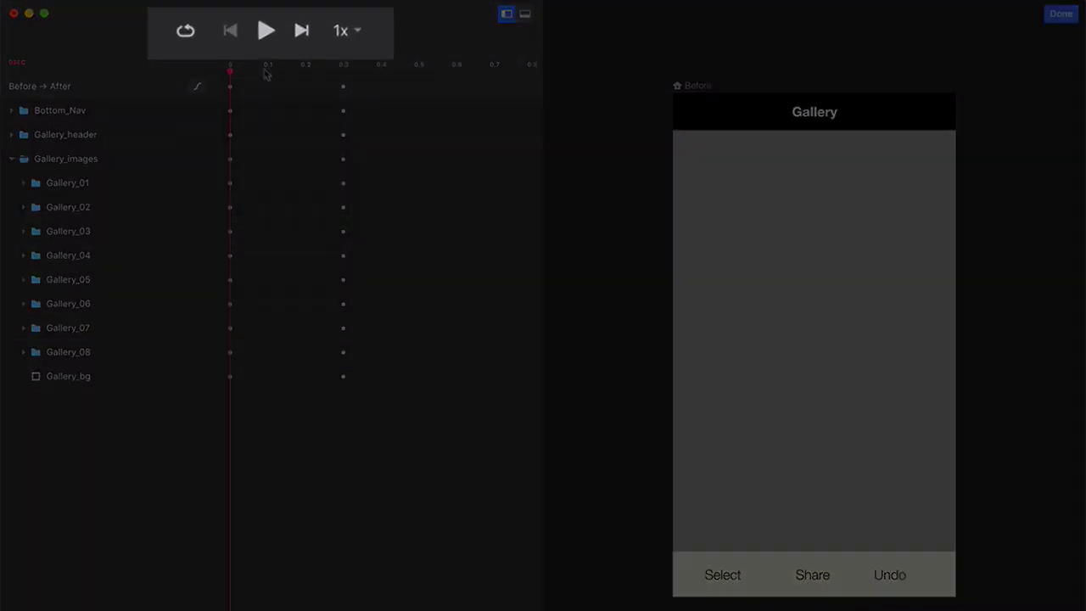
left_click(213, 32)
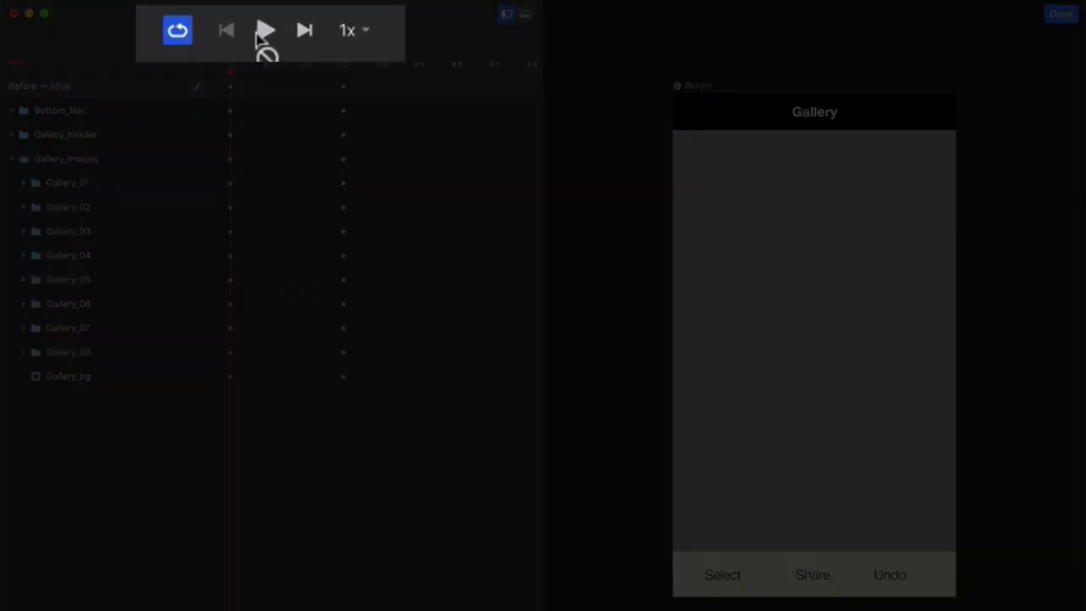
left_click(369, 34)
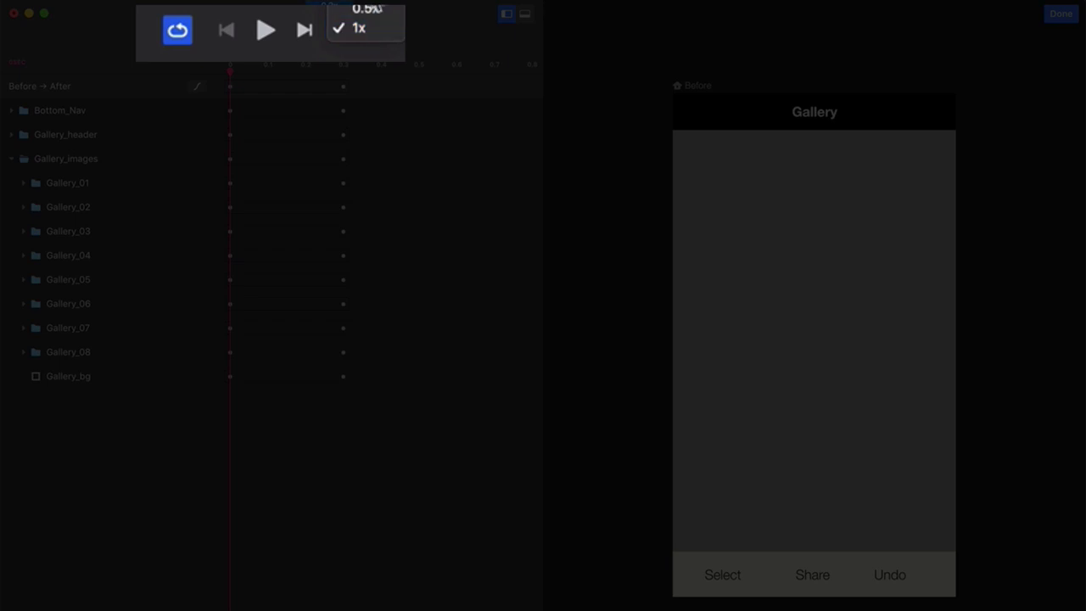
left_click(374, 7)
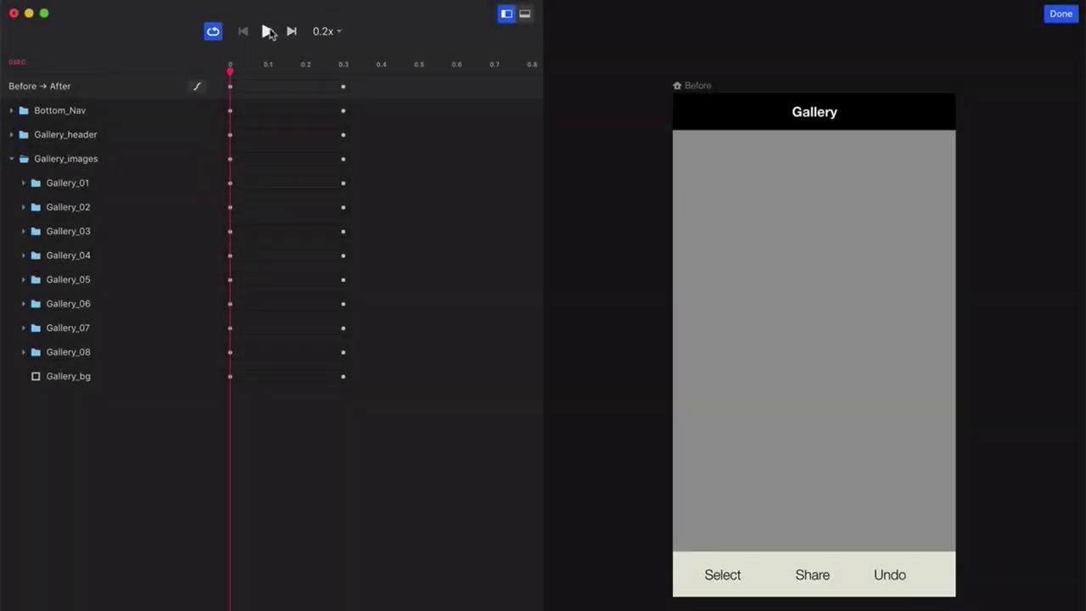
left_click(268, 32)
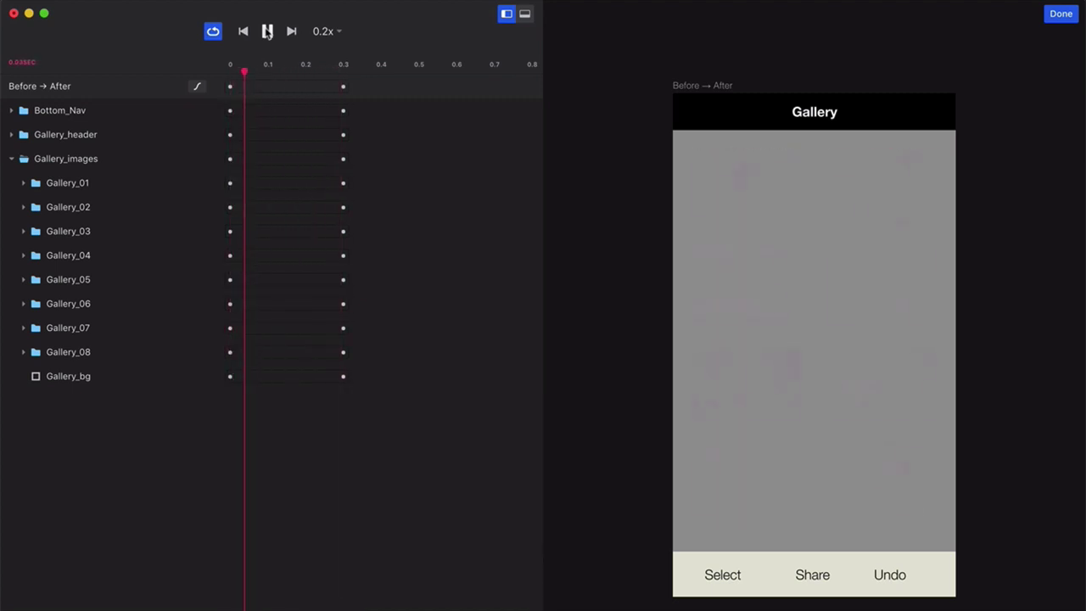
Pause playback and inspect the transition's Ease both curve (0.64, 0.04, 0.35, 1)
left_click(267, 31)
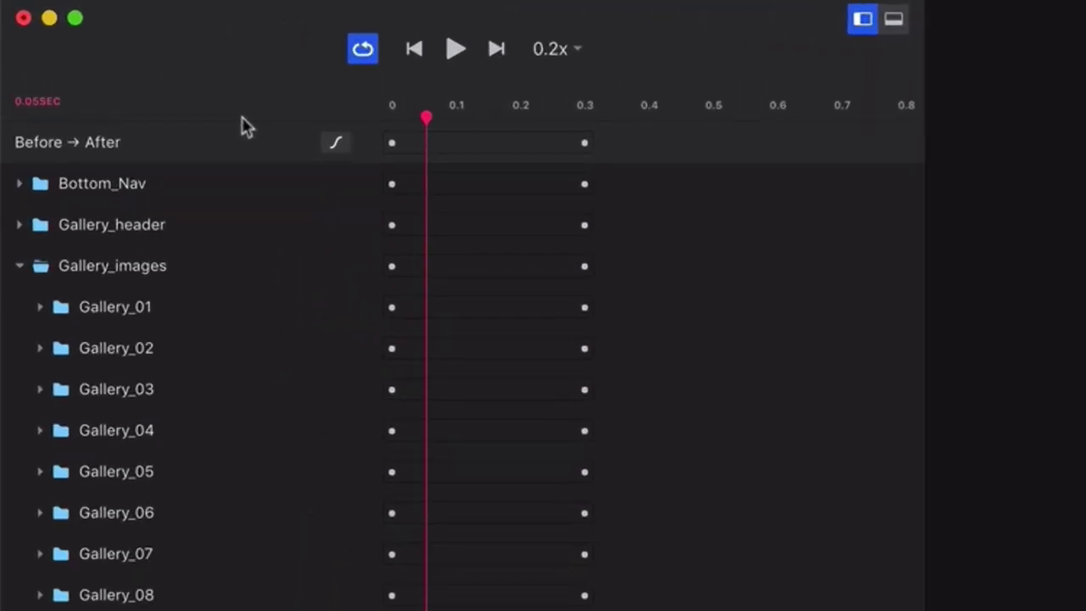
left_click(337, 145)
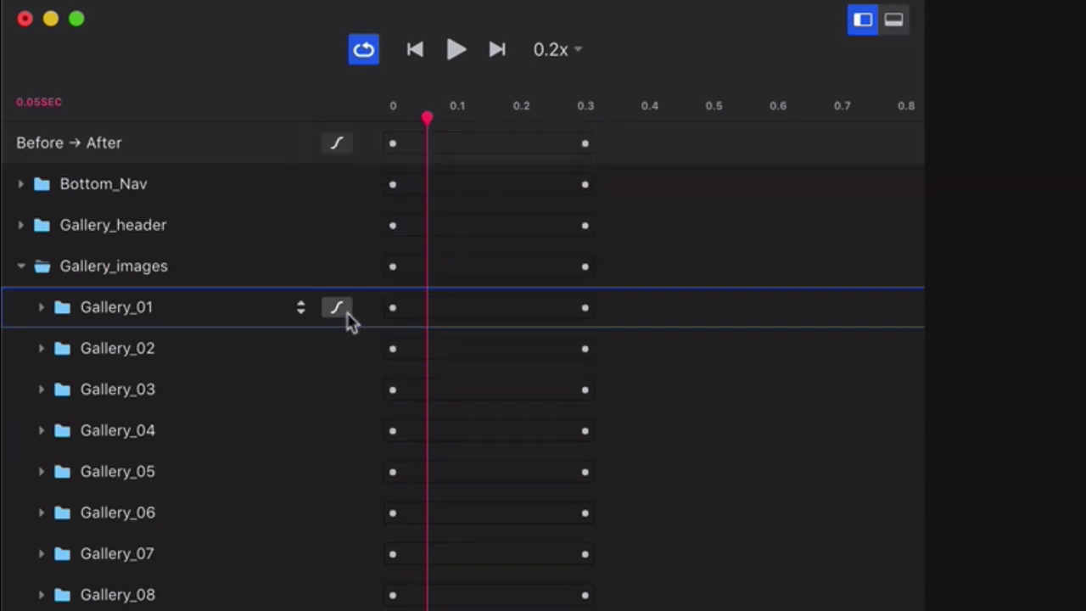
Give Gallery_01 and Gallery_02 the Ease out preset, then play the animation
left_click(343, 310)
left_click(475, 521)
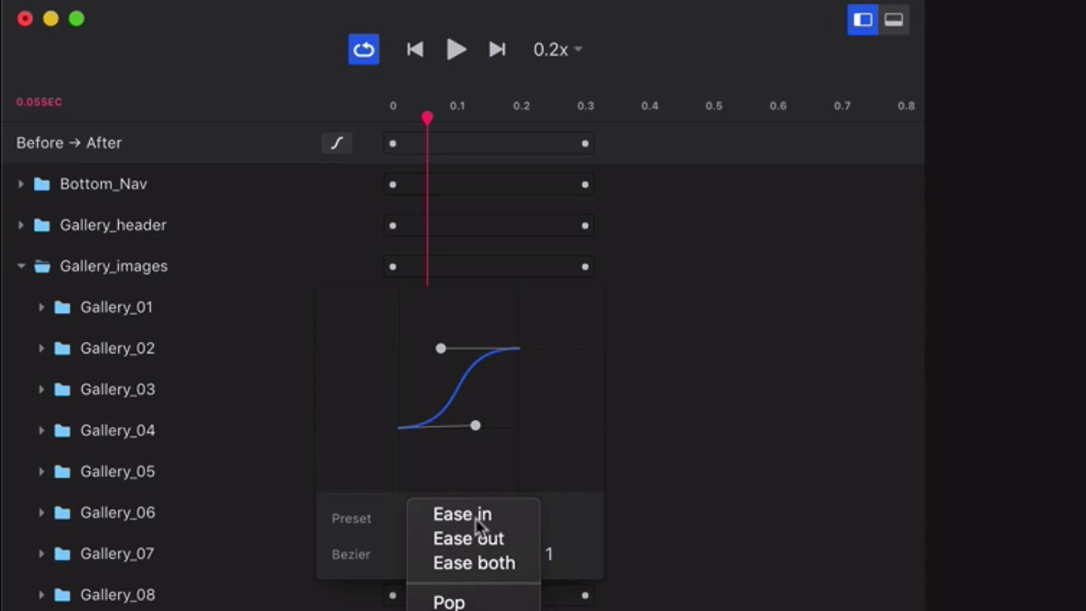
left_click(483, 547)
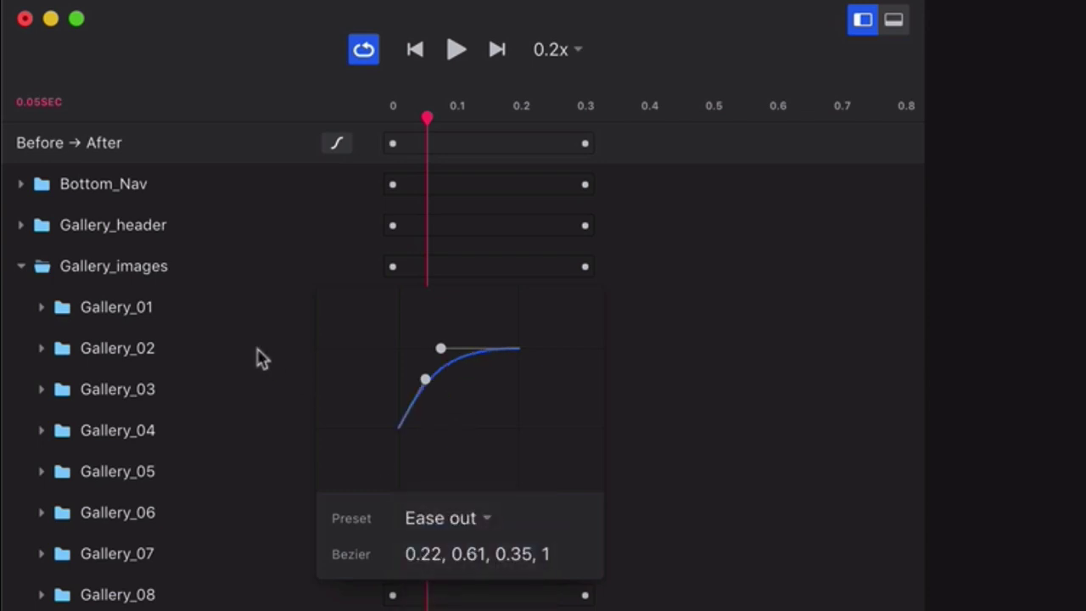
left_click(340, 353)
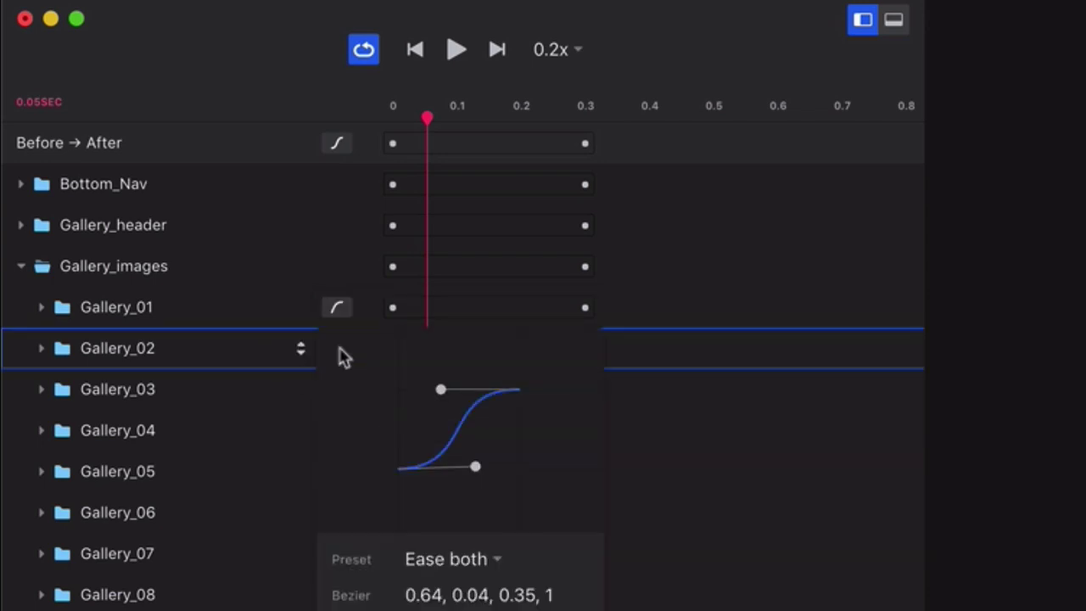
left_click(450, 561)
left_click(465, 567)
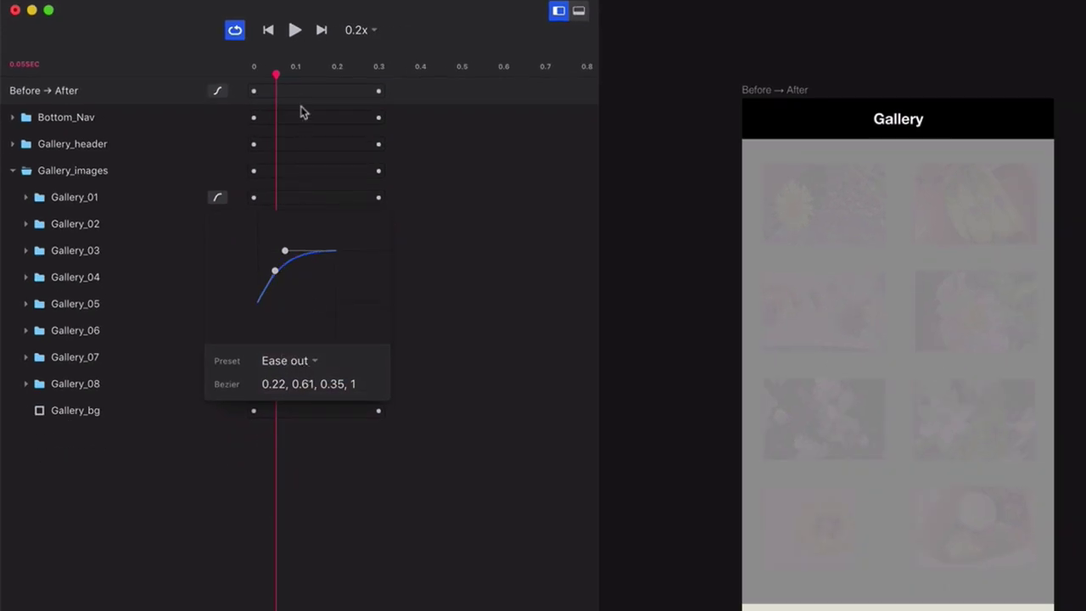
left_click(451, 58)
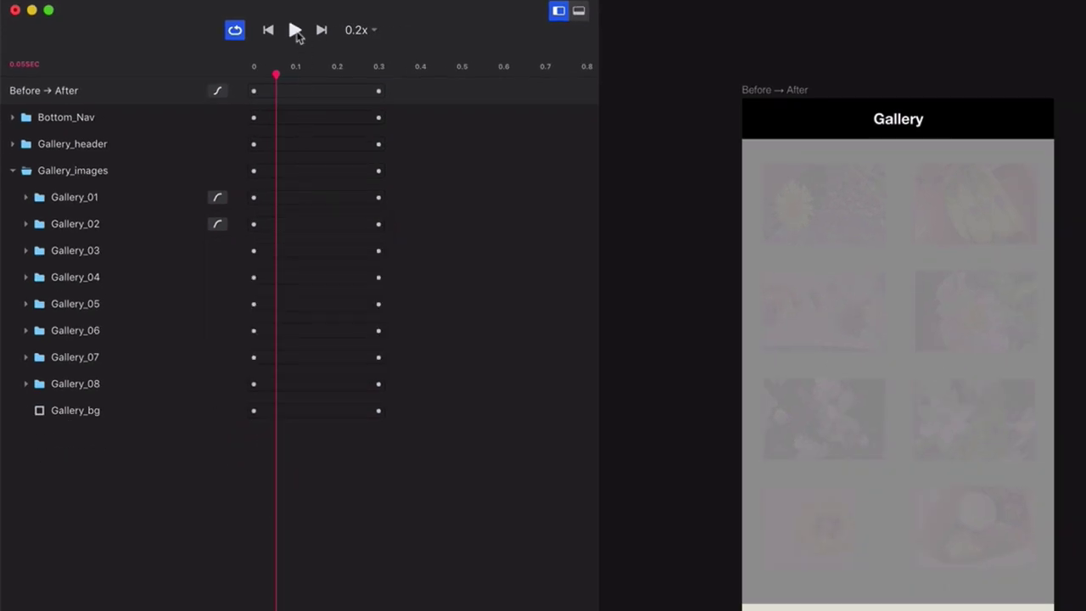
left_click(295, 30)
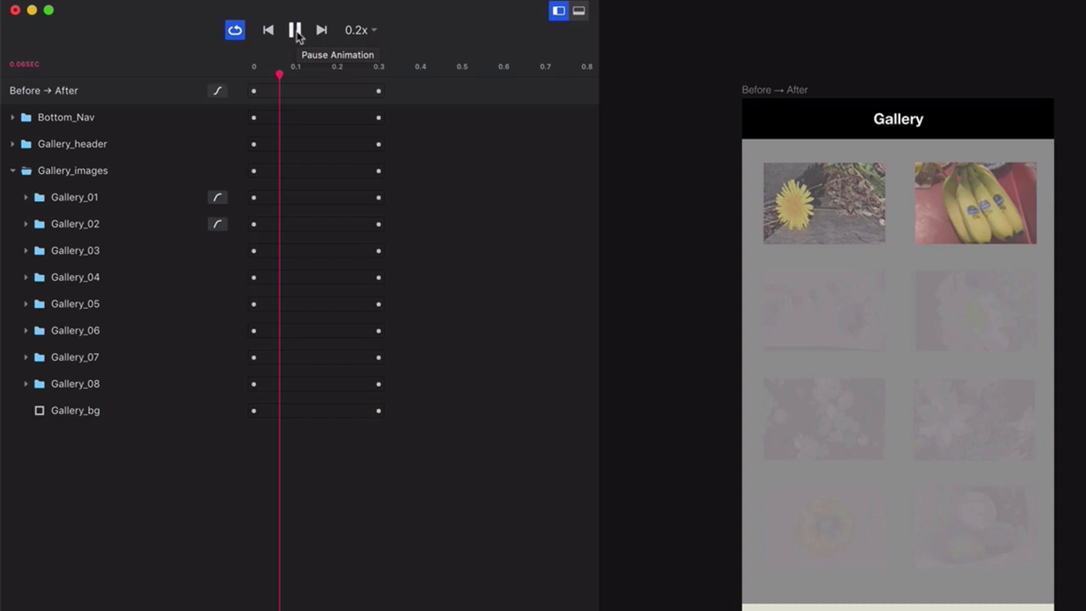
Pause playback and delay the Gallery_03/04, 05/06 and 07/08 fades to 0.1, 0.2 and 0.3 s
left_click(295, 31)
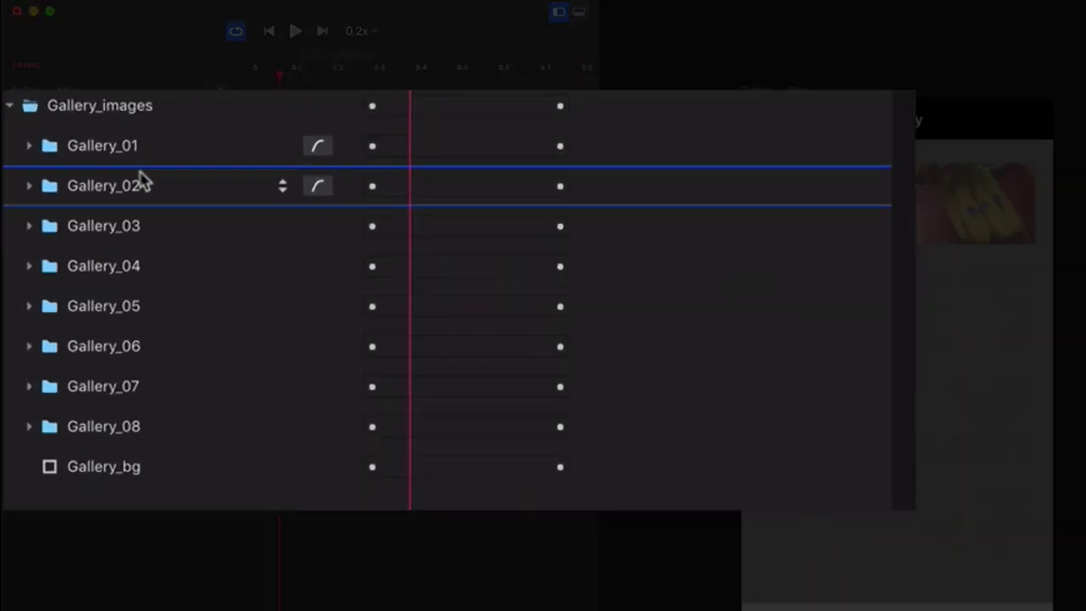
left_click(136, 225)
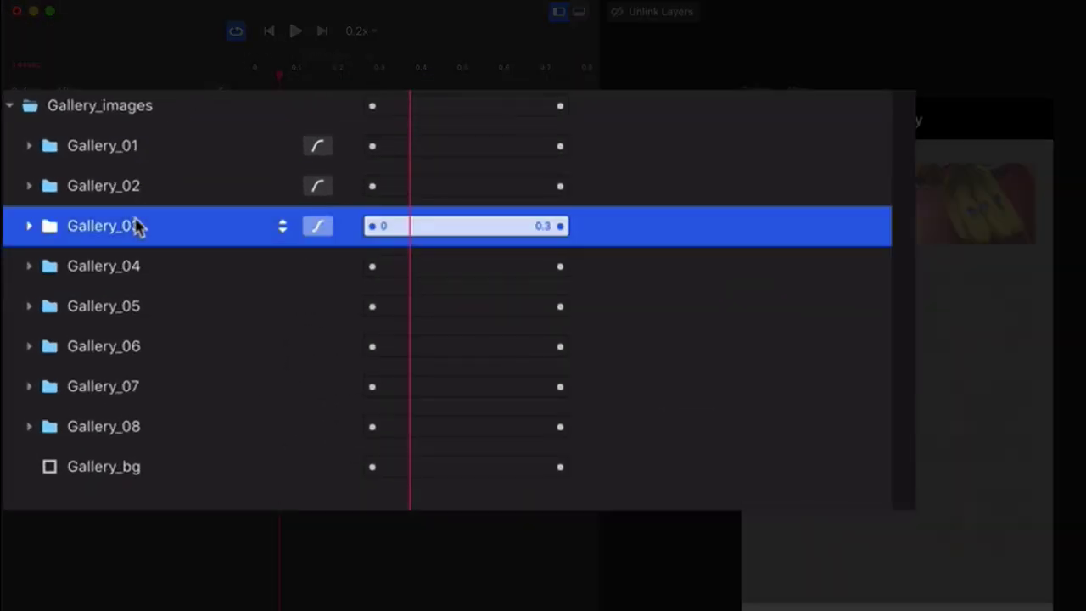
left_click(136, 266, "shift")
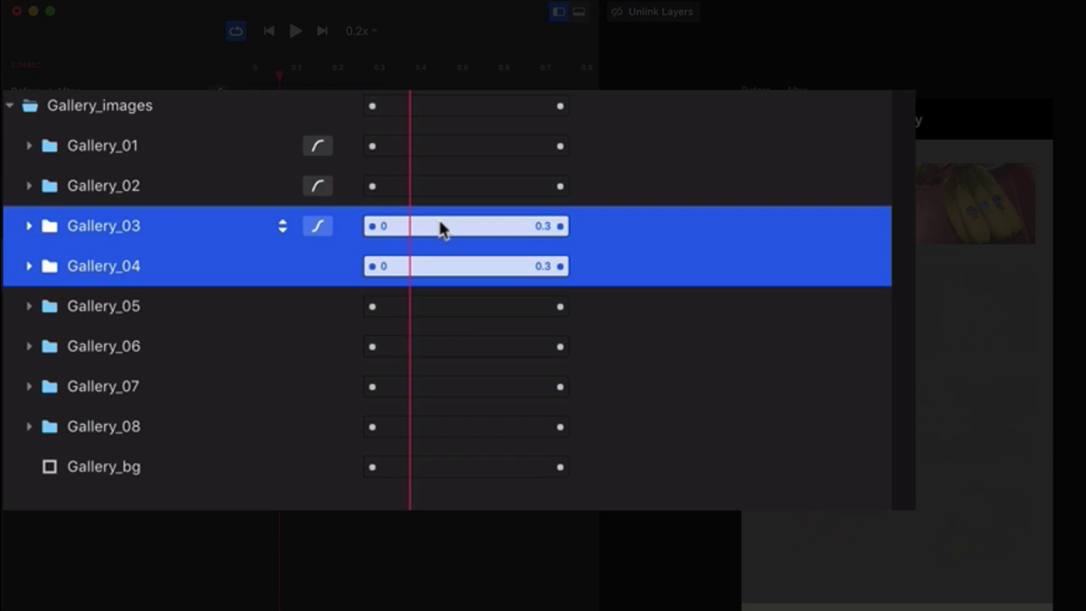
left_click_drag(440, 227, 504, 225)
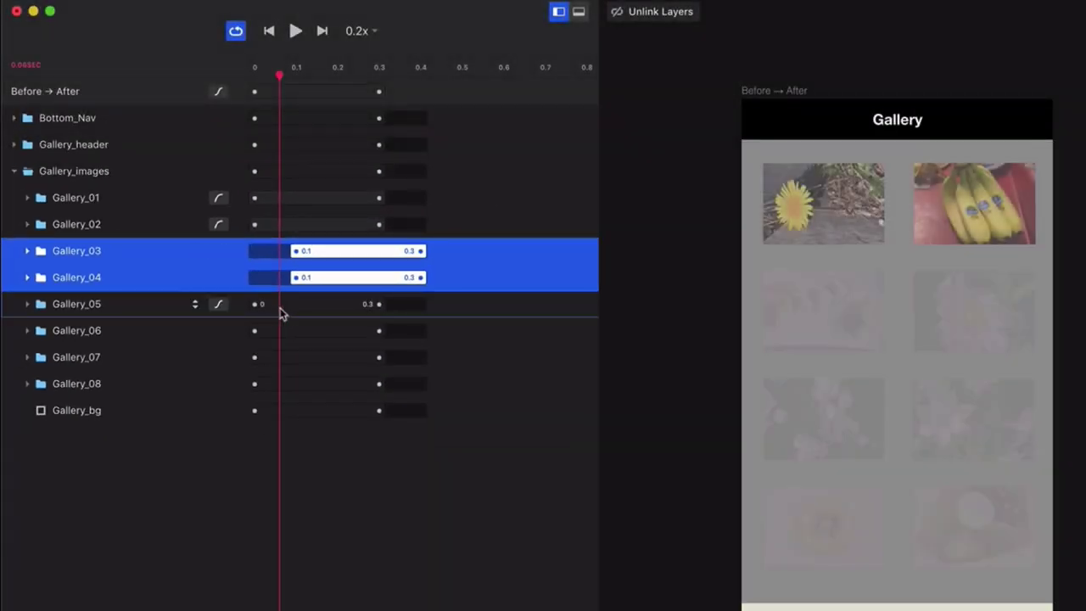
left_click(285, 311)
left_click(293, 333, "shift")
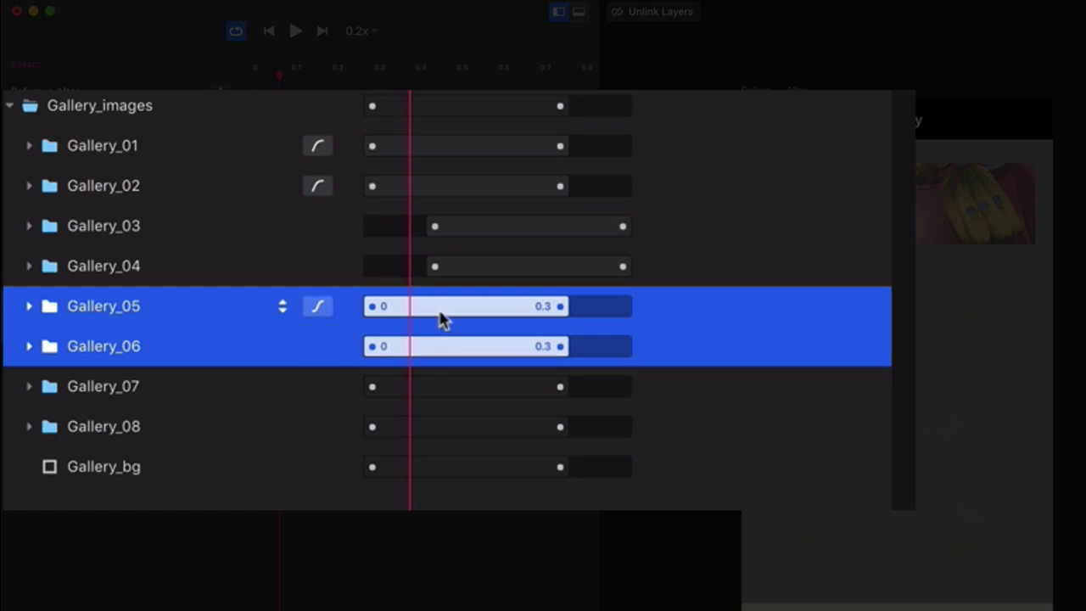
left_click_drag(441, 316, 551, 317)
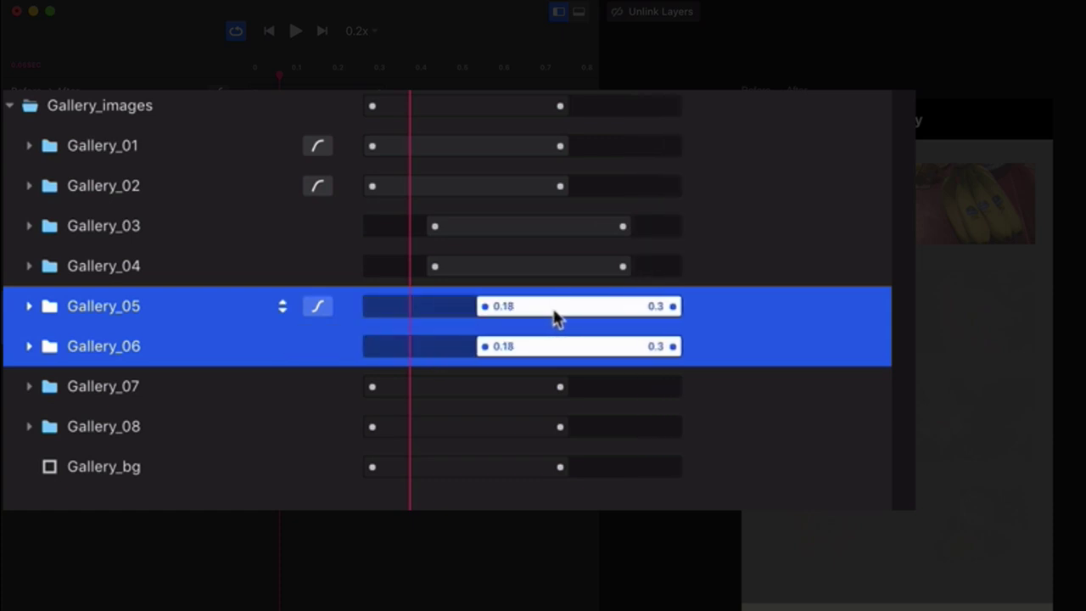
left_click_drag(556, 316, 568, 316)
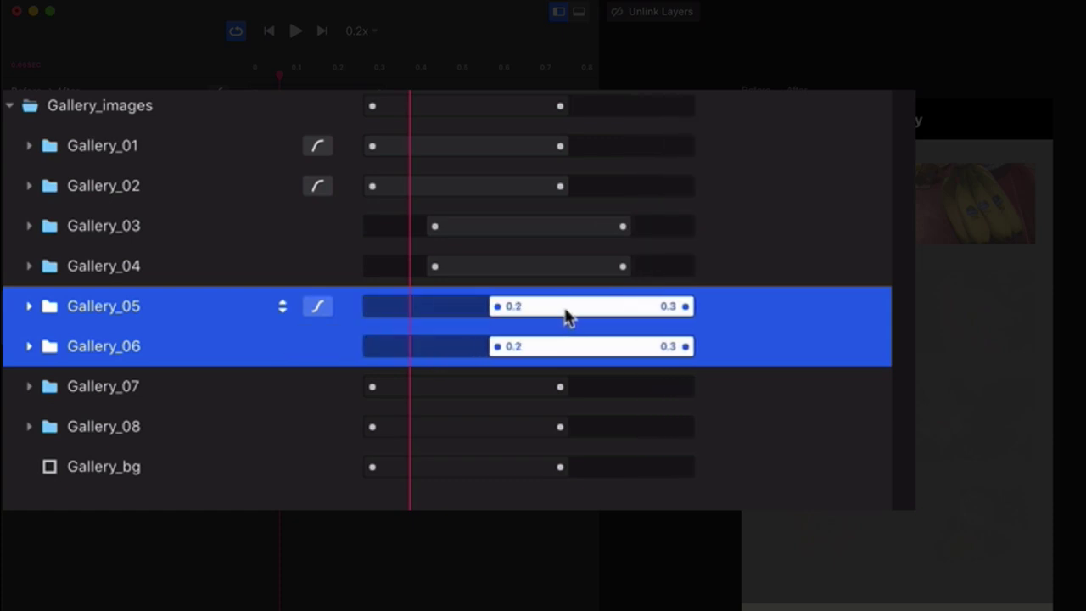
left_click(490, 399)
left_click(485, 433, "shift")
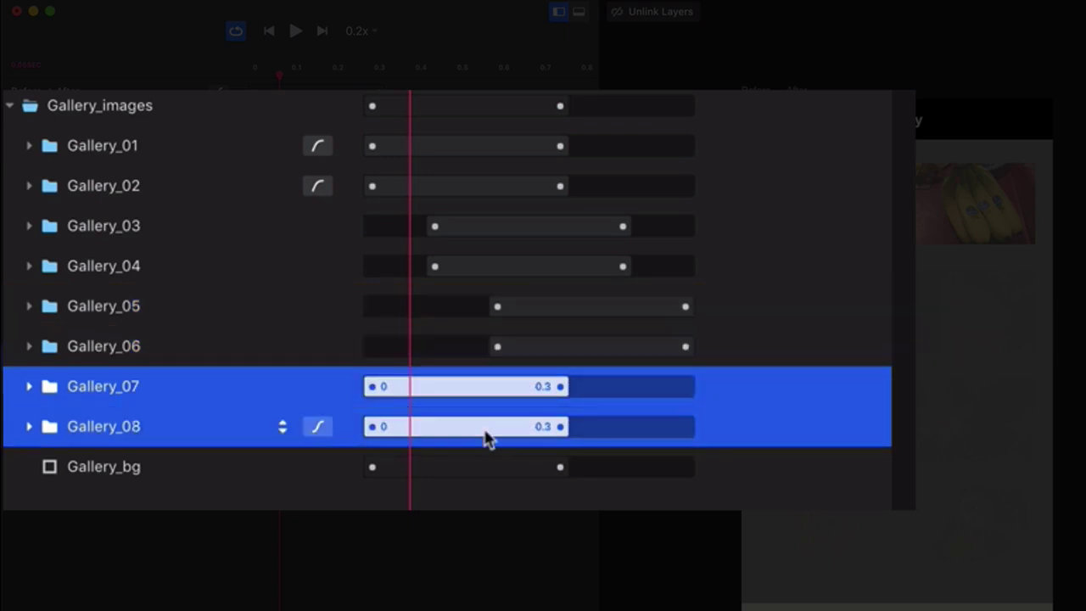
left_click_drag(456, 403, 645, 403)
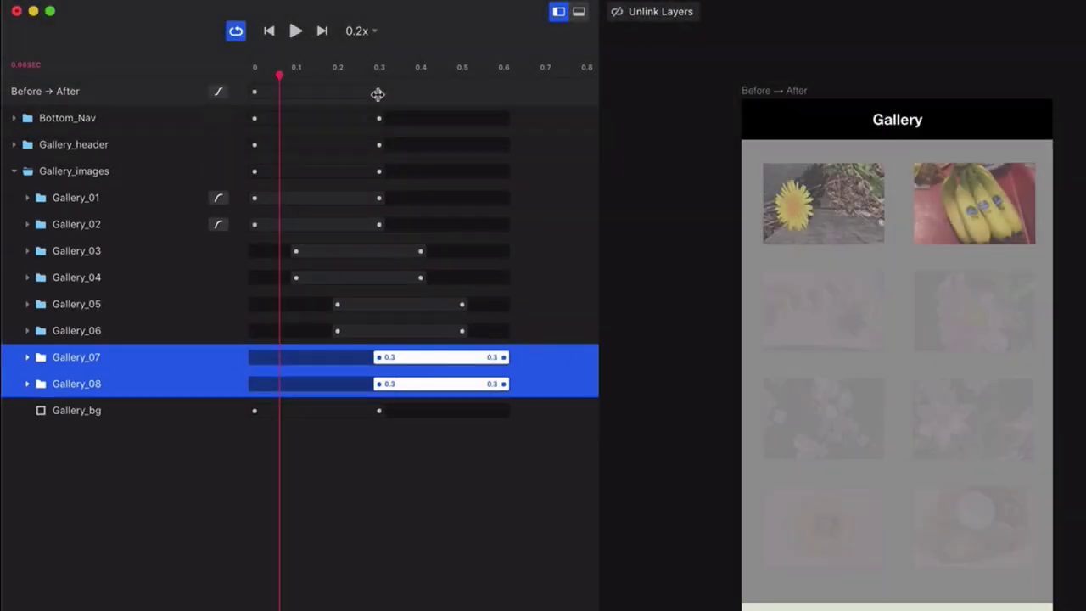
Review the stagger, then cut the Gallery_03–08 fades to 0.2 s and close the timeline
left_click(296, 32)
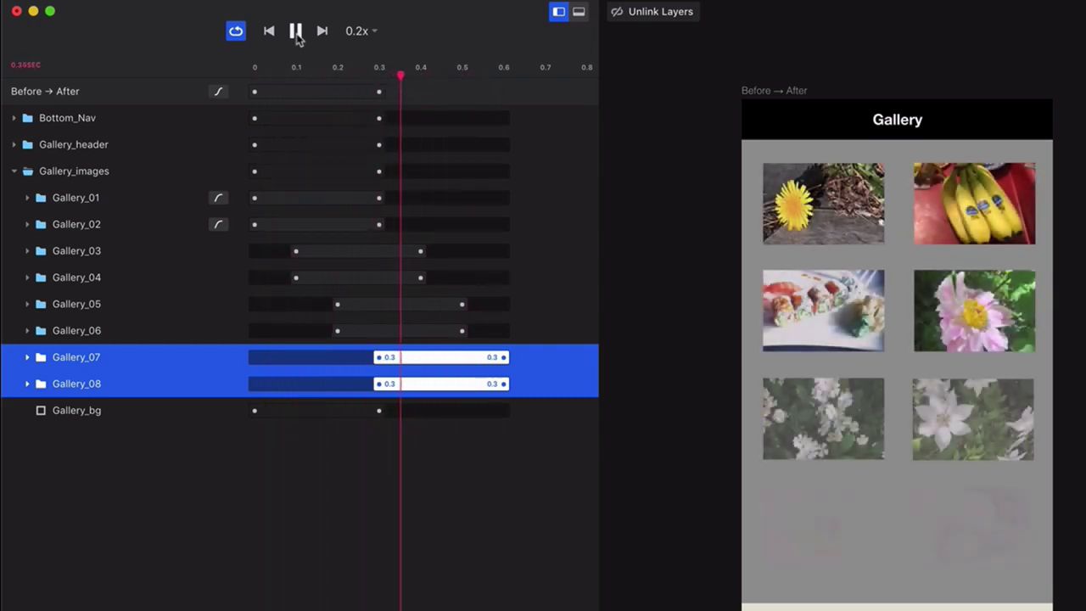
left_click(297, 34)
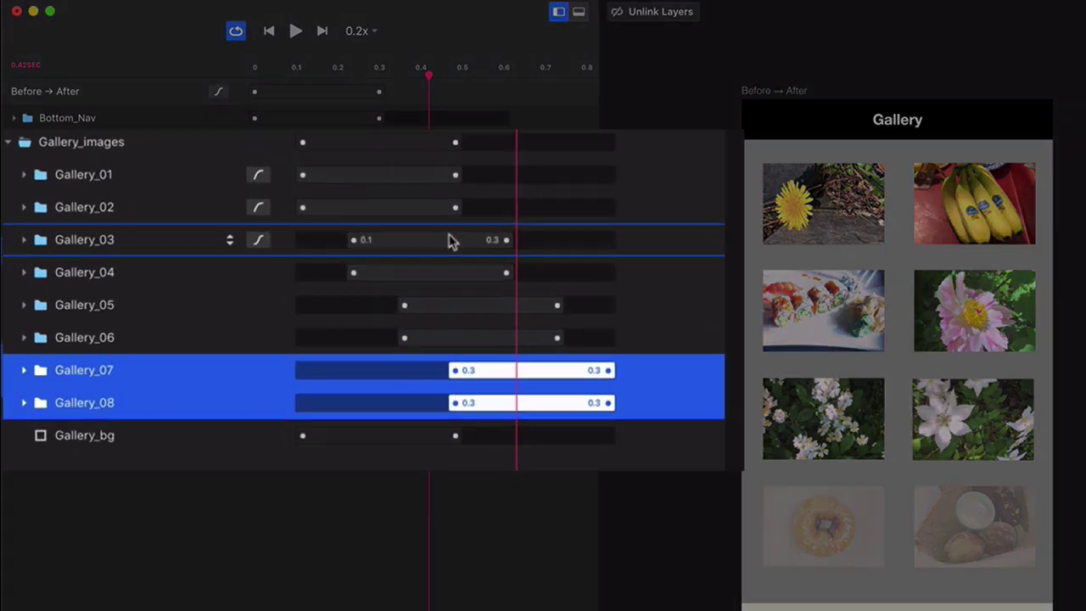
left_click(375, 251)
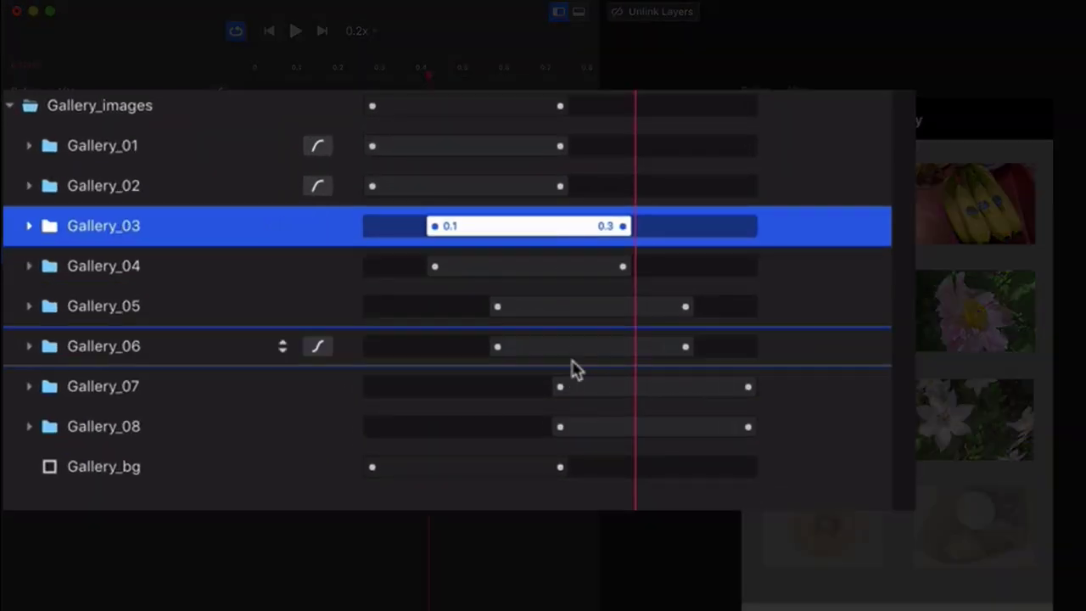
left_click(587, 428, "shift")
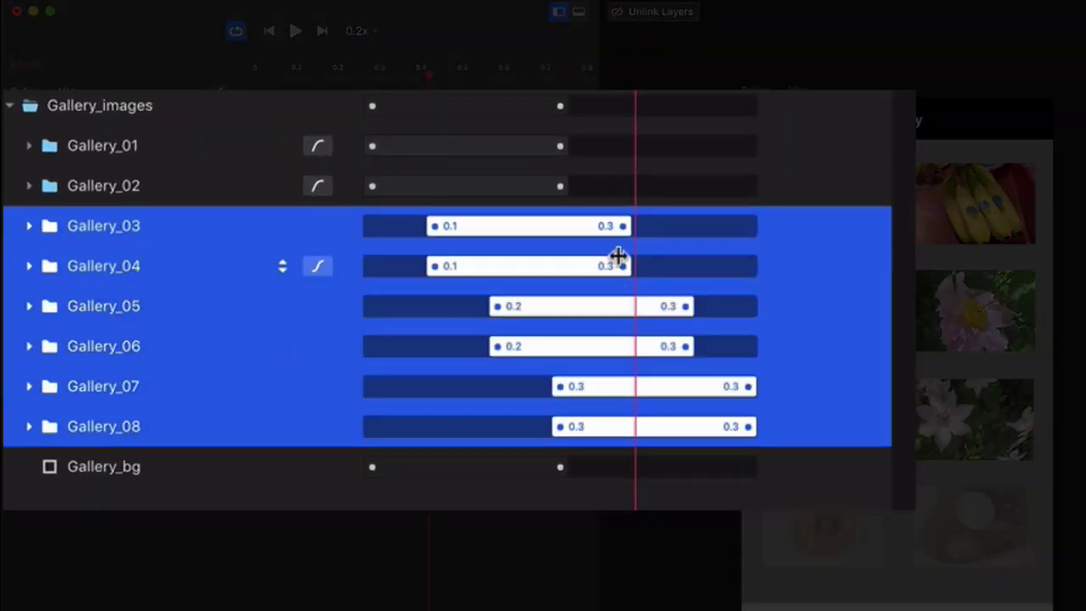
left_click_drag(625, 264, 565, 287)
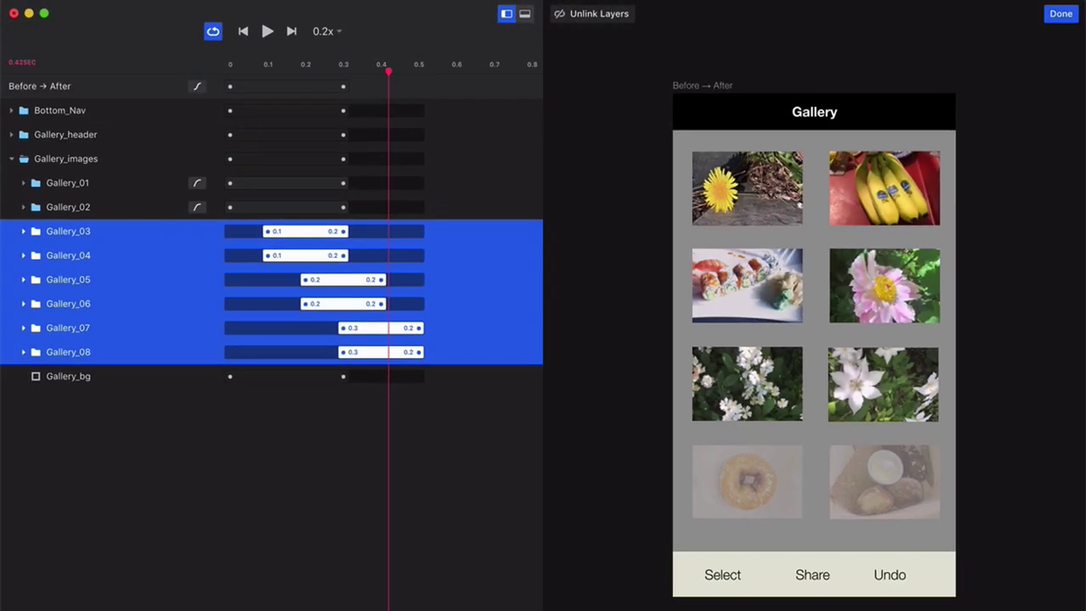
left_click(1059, 15)
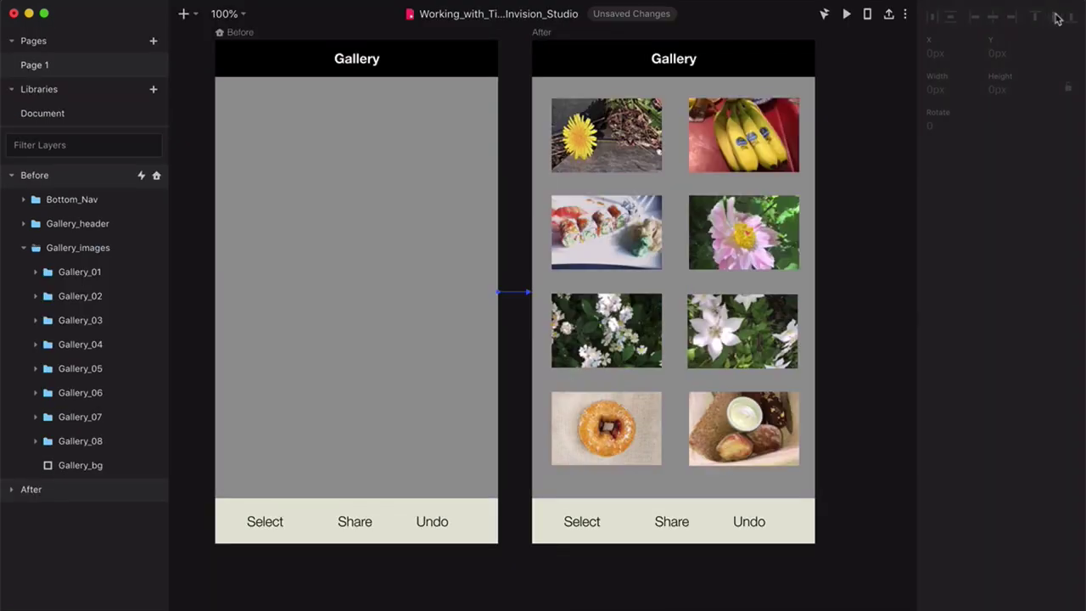
Preview the prototype and restart it from the Before screen to replay the gallery fade-in
left_click(846, 14)
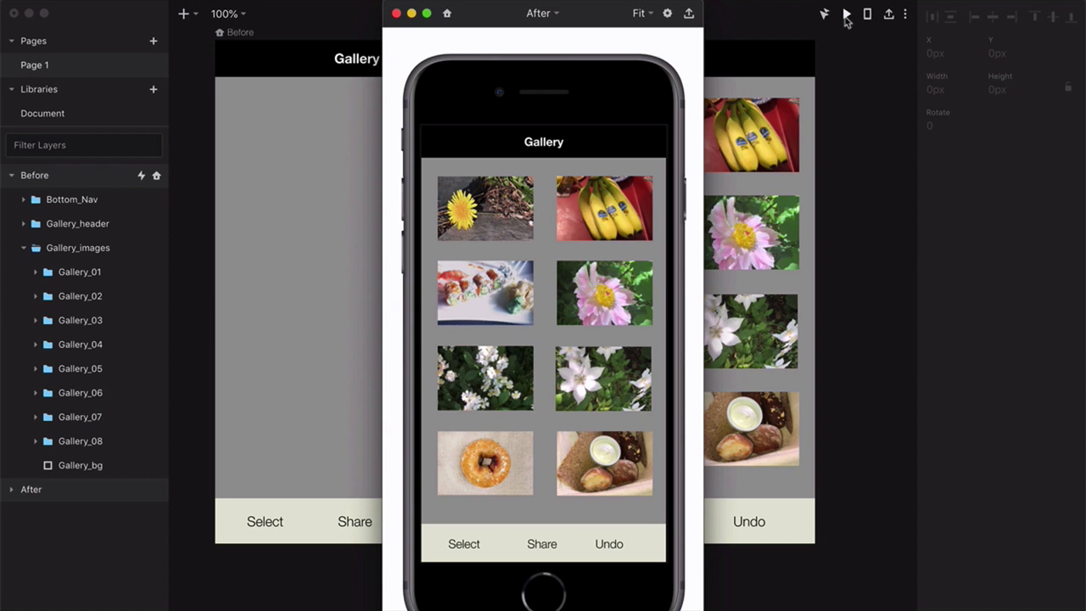
left_click(553, 14)
left_click(499, 96)
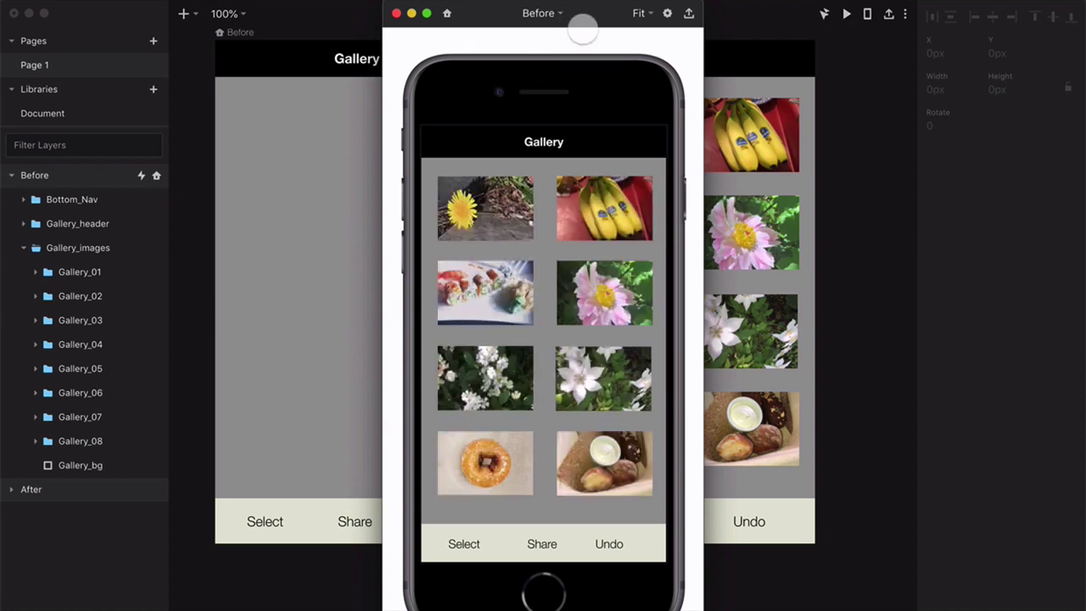
left_click(556, 14)
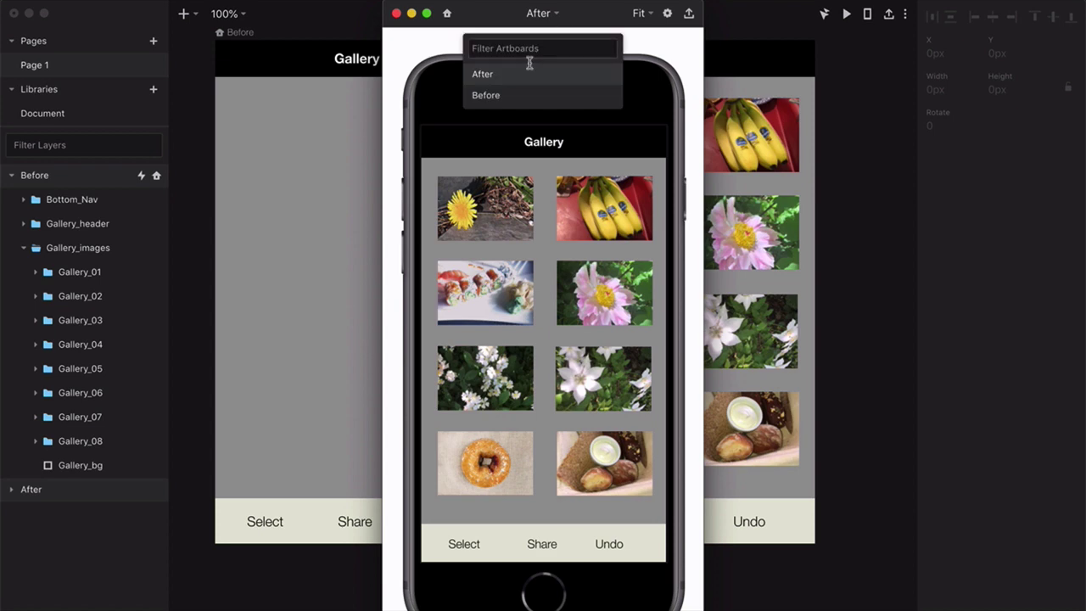
left_click(502, 96)
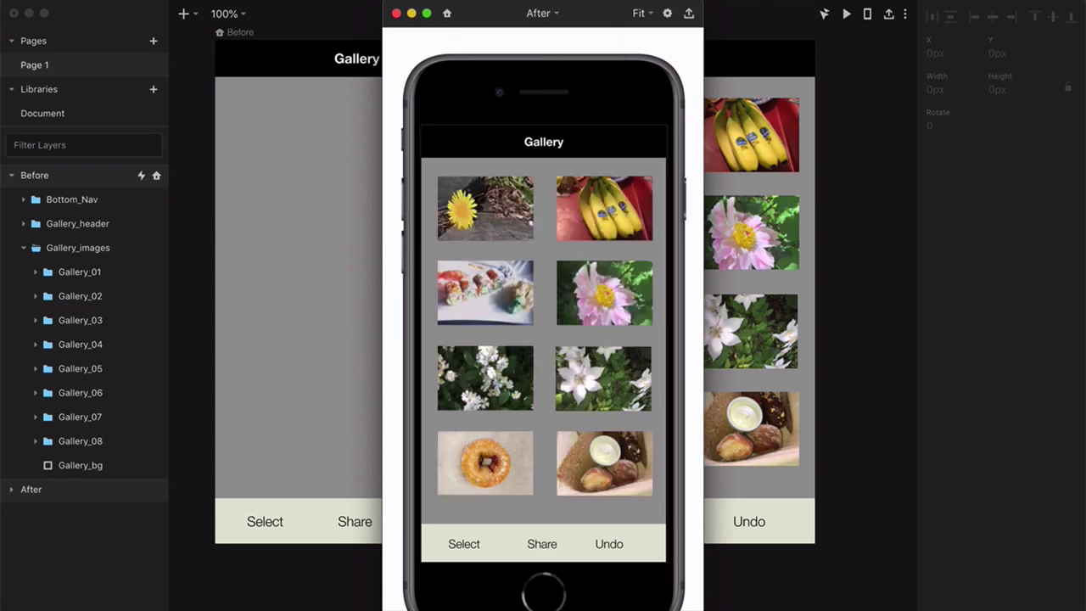